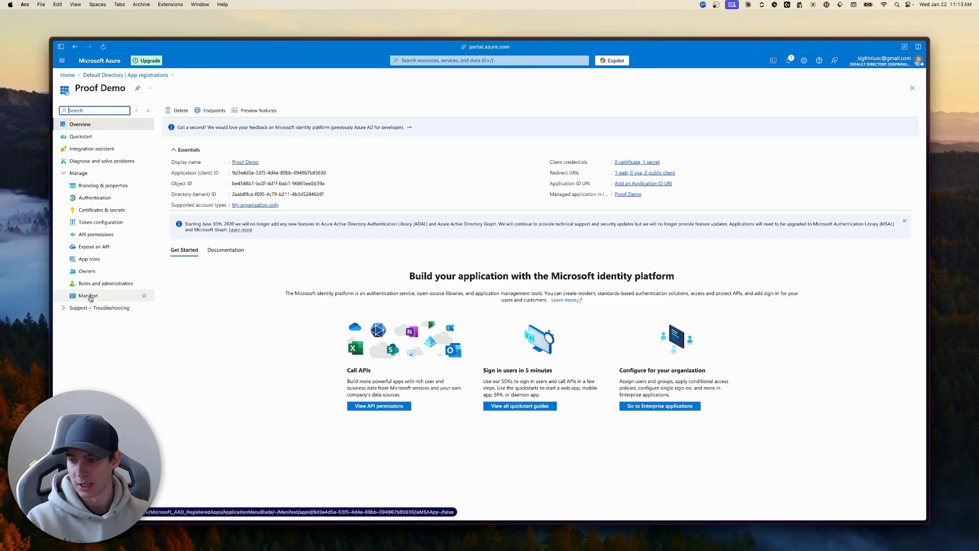
Step: Change Proof Demo's manifest groupMembershipClaims from null to "SecurityGroup", save it, and return to App registrations
left_click(89, 298)
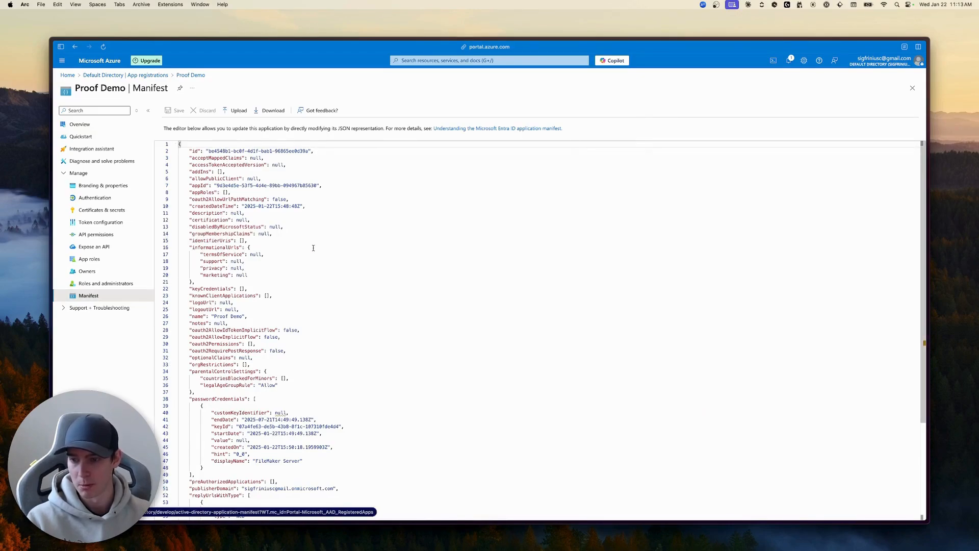
left_click(270, 234)
key("BackSpace")
key("BackSpace")
key("BackSpace")
key("BackSpace")
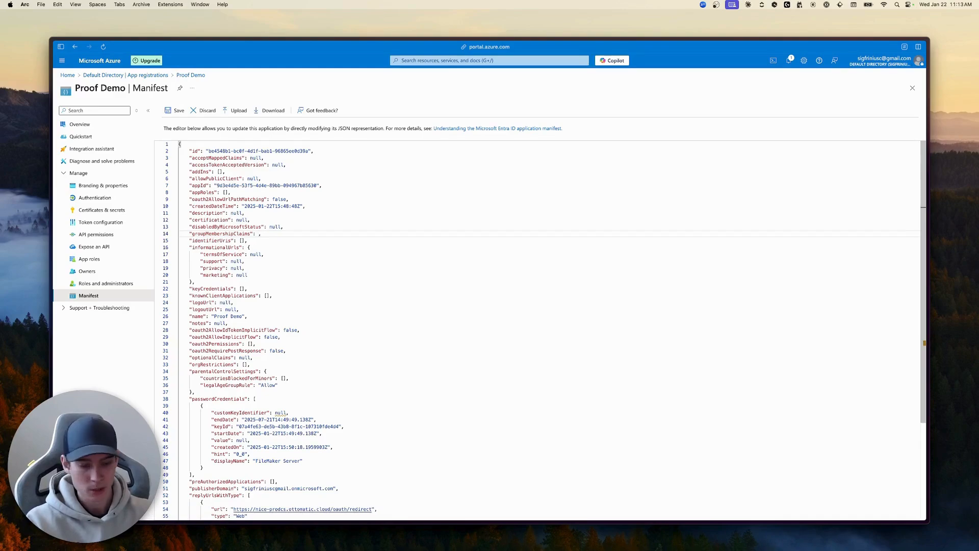
type("\"SecurityGroup")
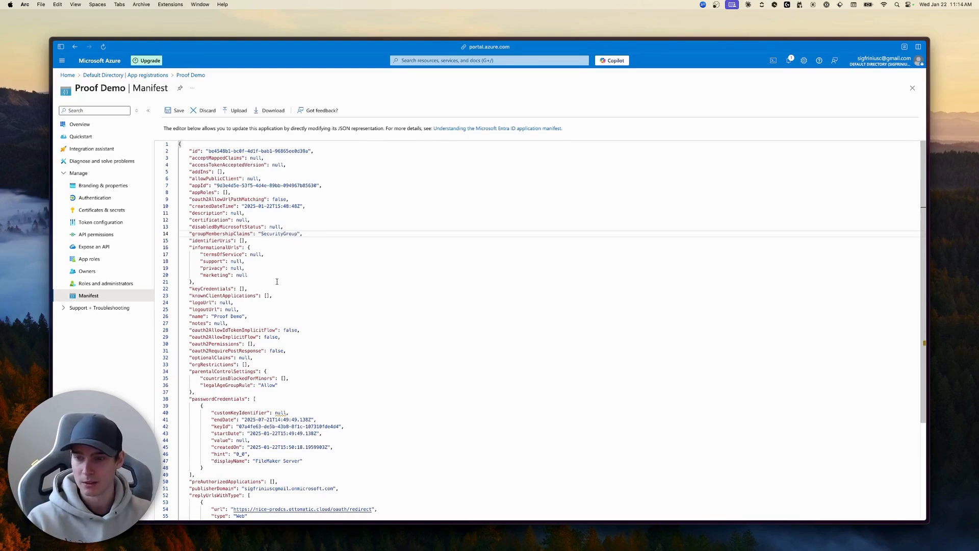
left_click(175, 113)
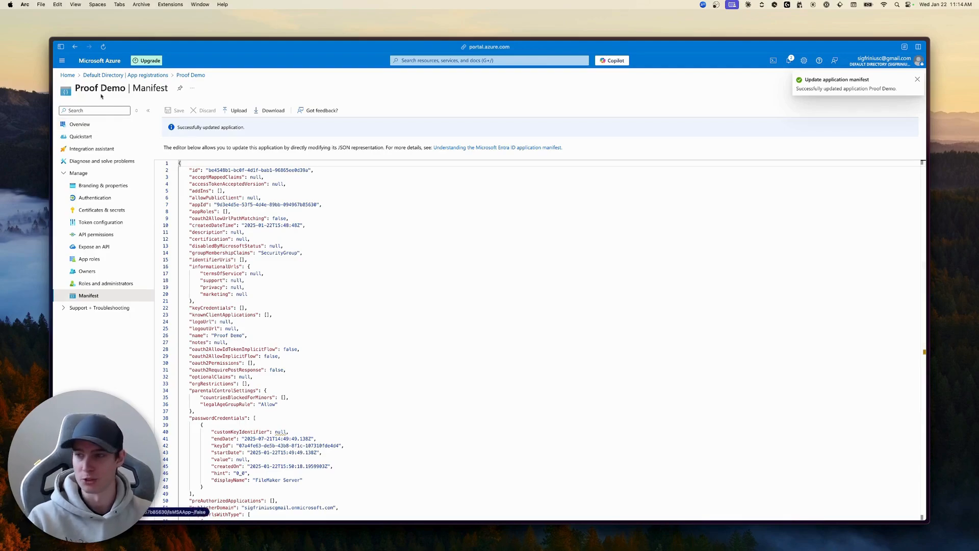
left_click(99, 76)
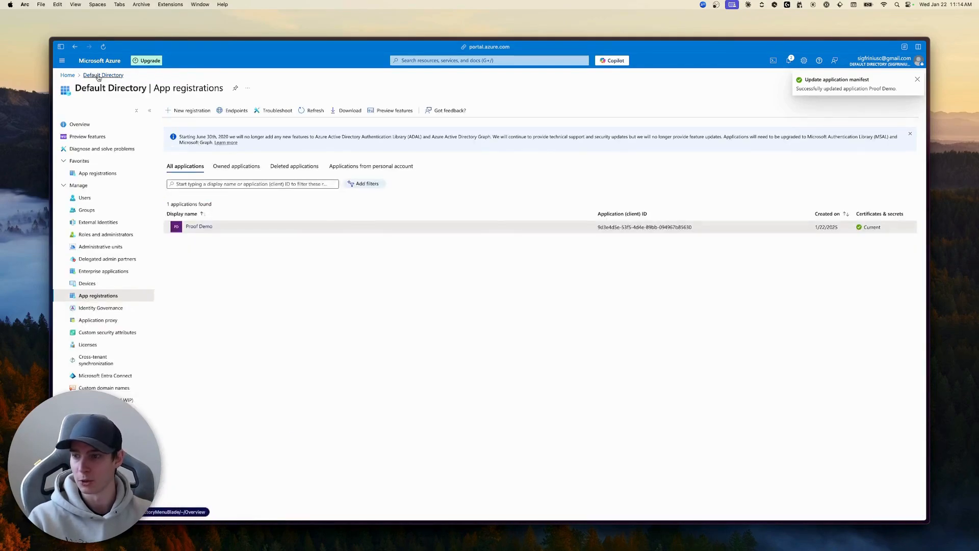
Step: Start inviting an external user from the directory's Users and paste in the guest's e-mail address
left_click(93, 200)
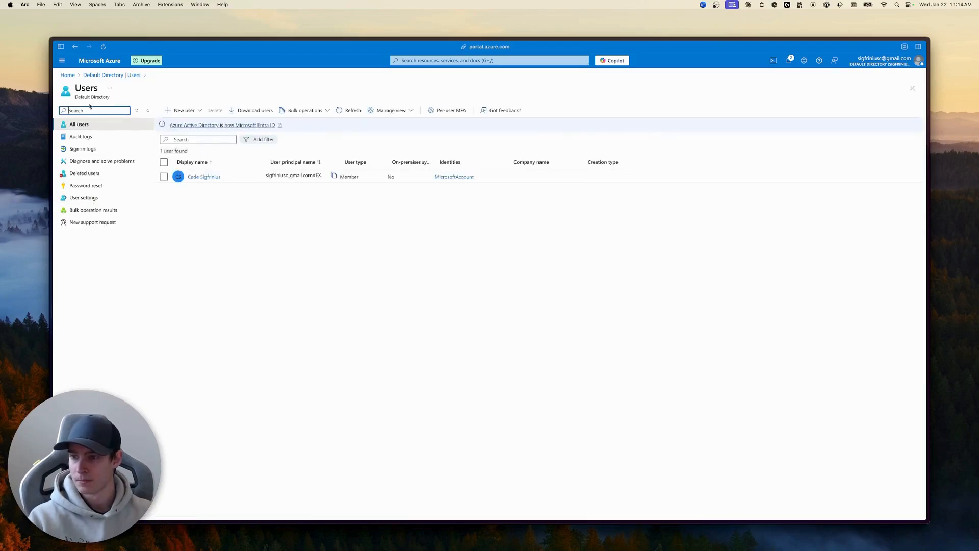
left_click(185, 111)
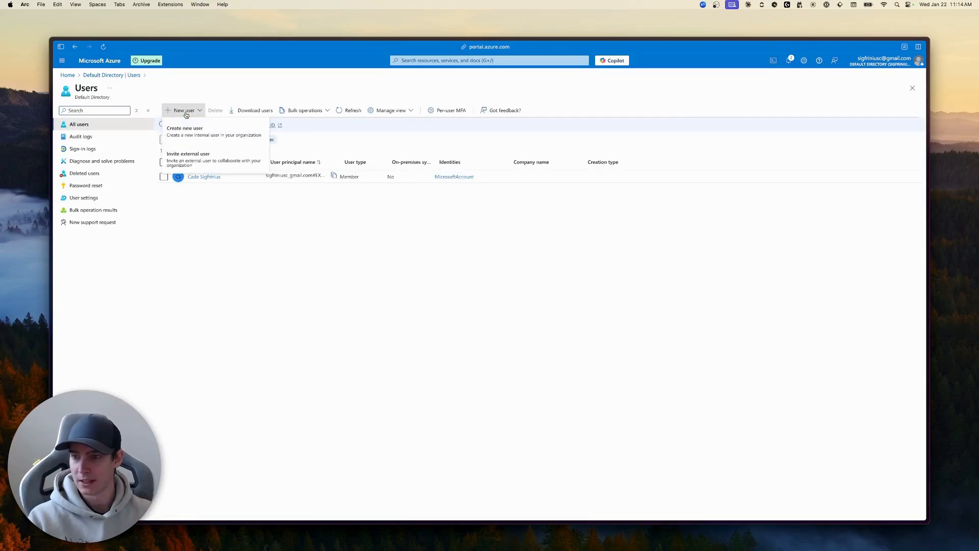
left_click(198, 163)
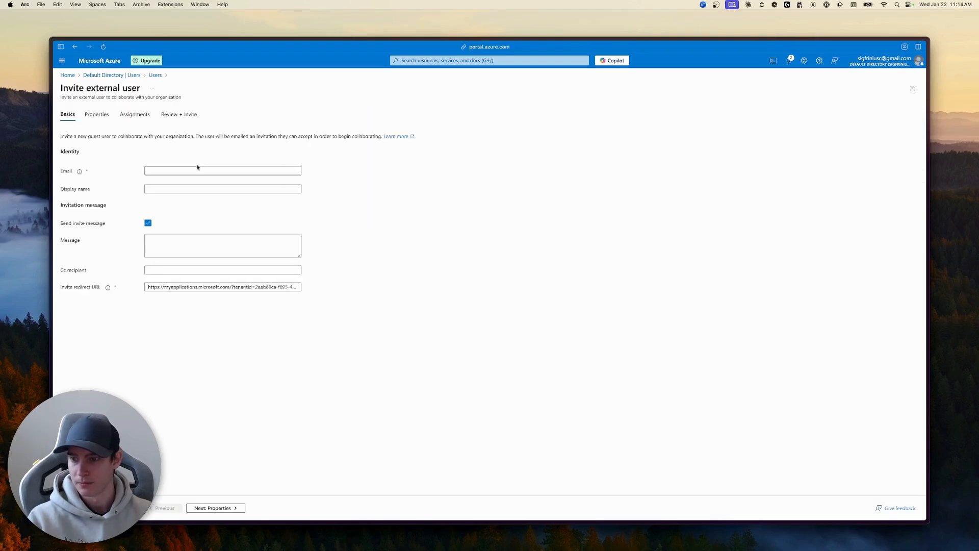
left_click(184, 170)
key("super+v")
Step: Enter the guest's display name, turn off the invitation message, and send the invitation
key("Tab")
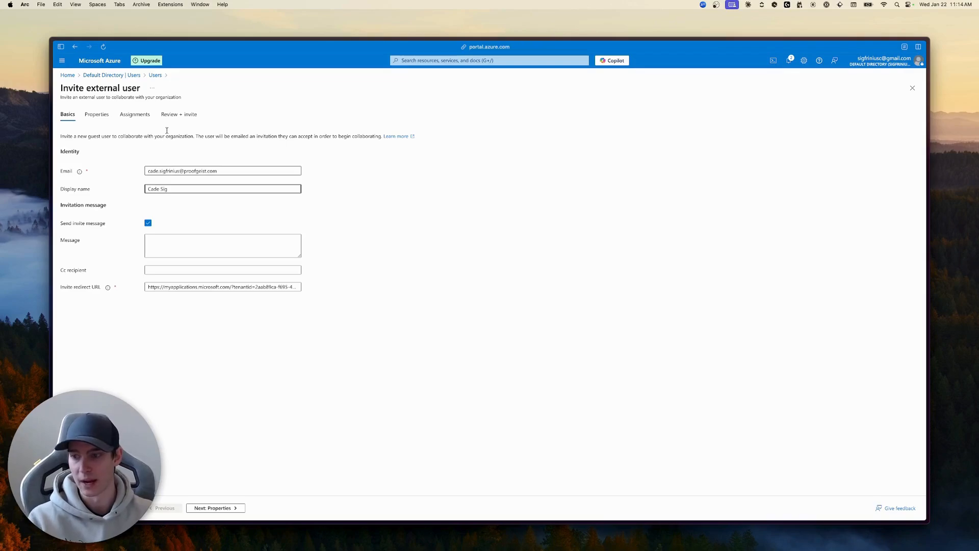
left_click(148, 223)
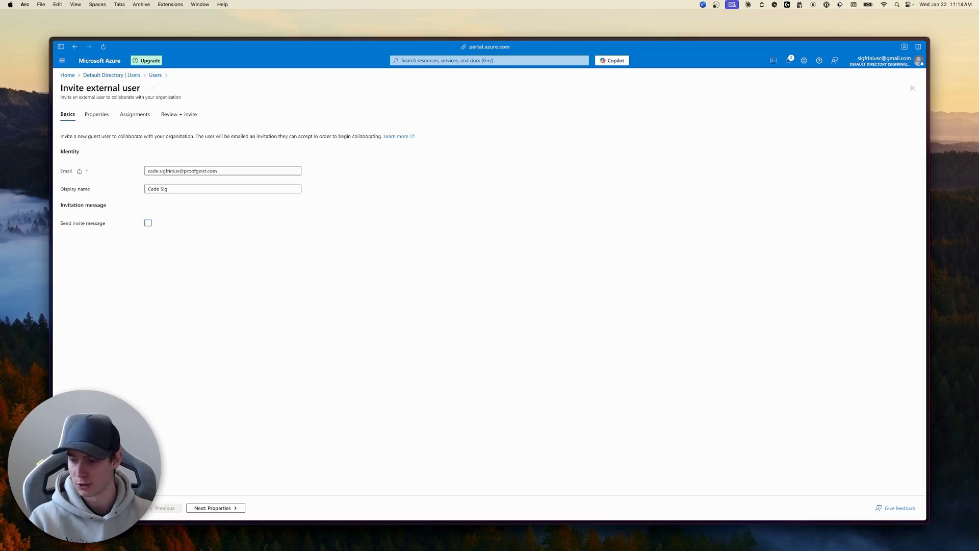
left_click(86, 508)
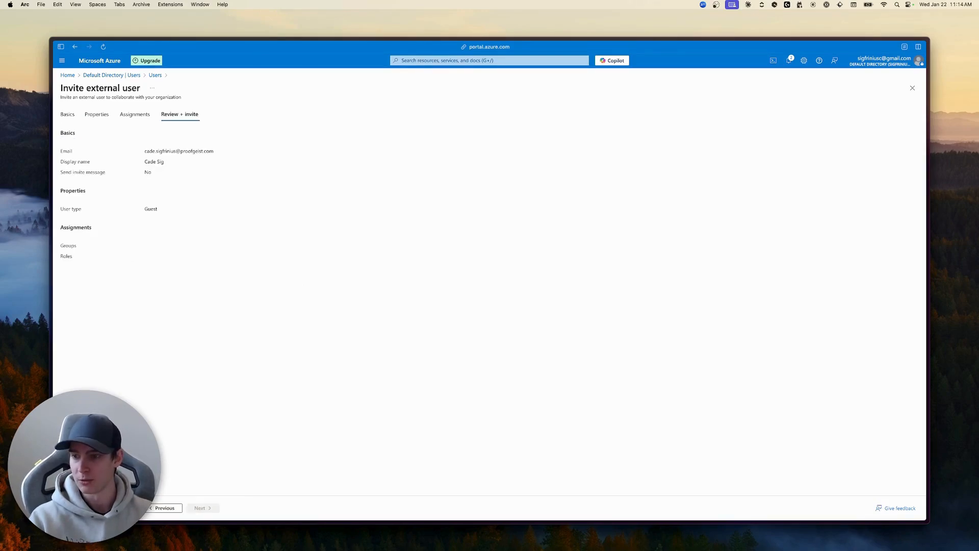
left_click(86, 508)
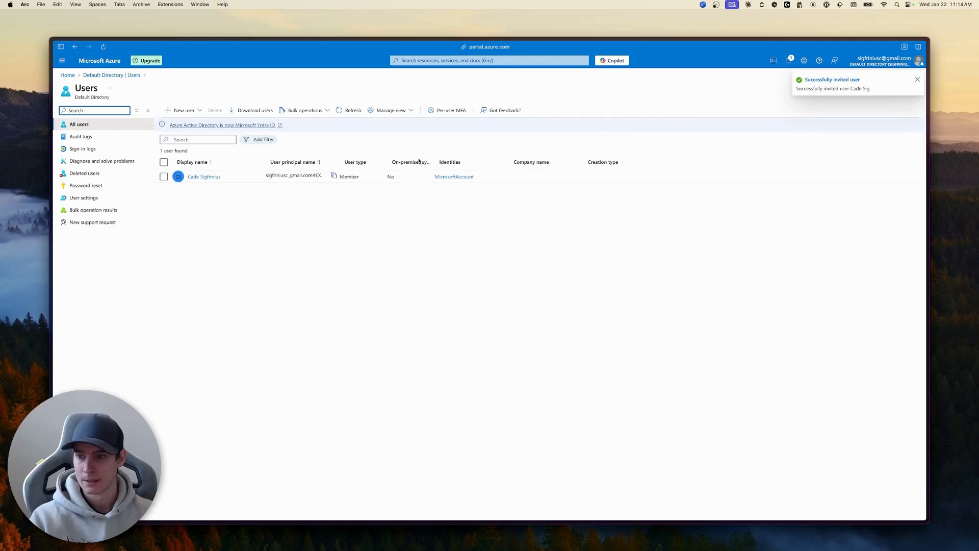
Step: Refresh Users, open the new guest's profile, resend their pending invitation, and return Home
left_click(104, 47)
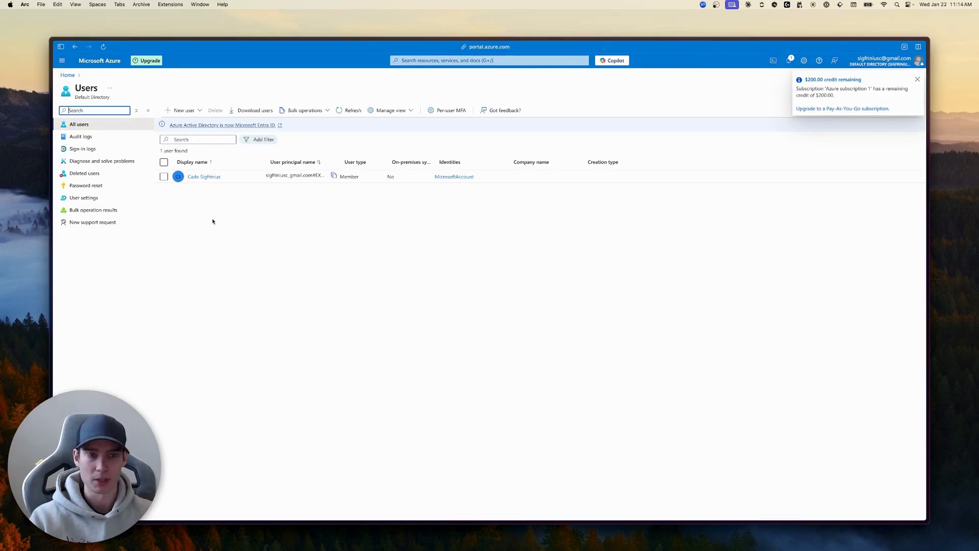
left_click(104, 47)
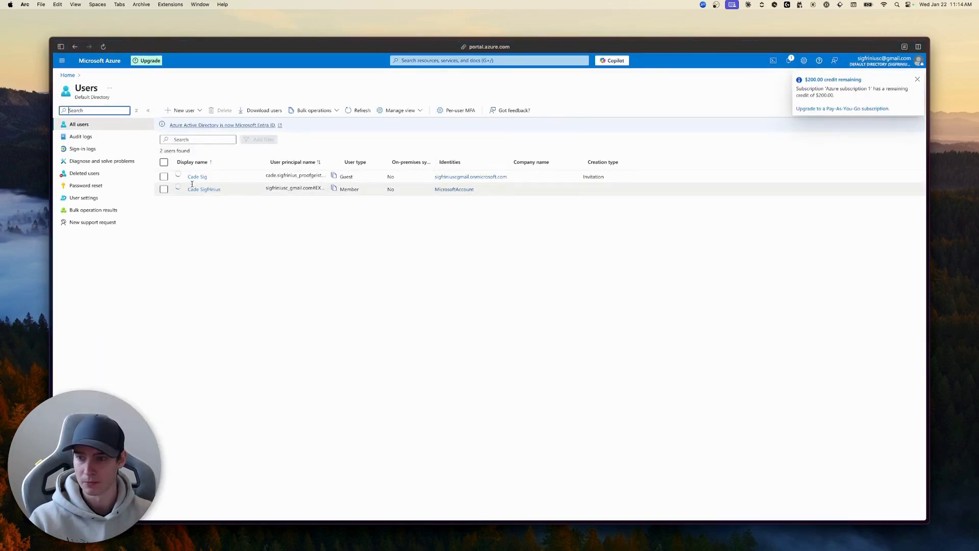
left_click(196, 176)
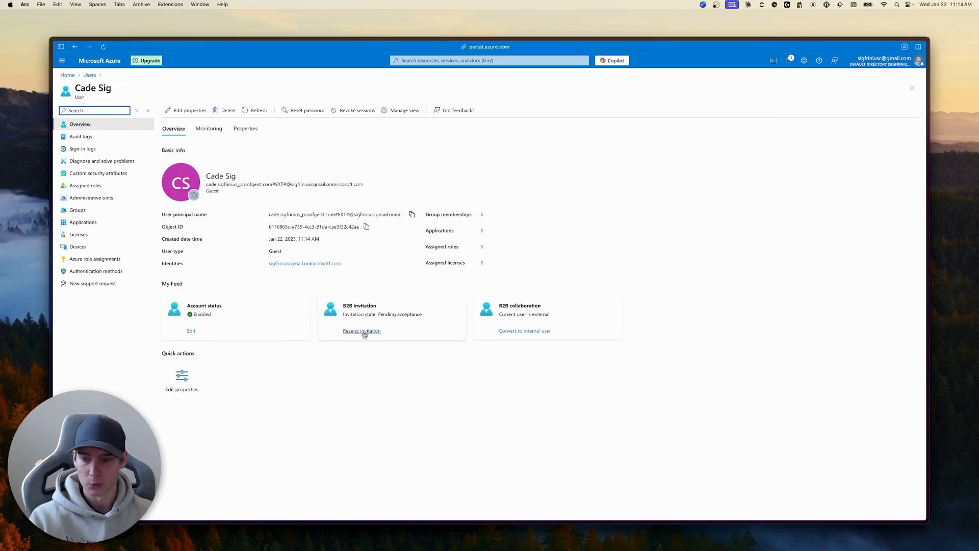
left_click(362, 331)
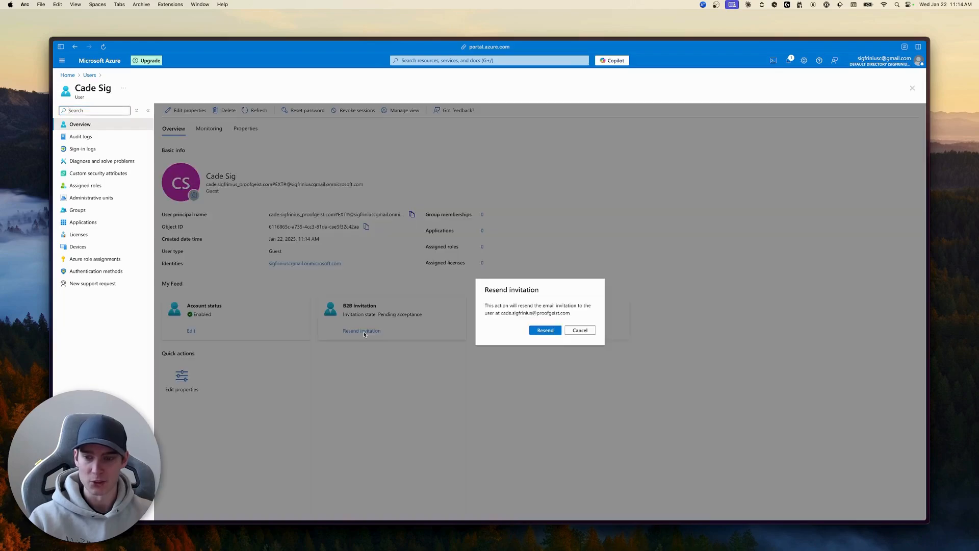
left_click(545, 333)
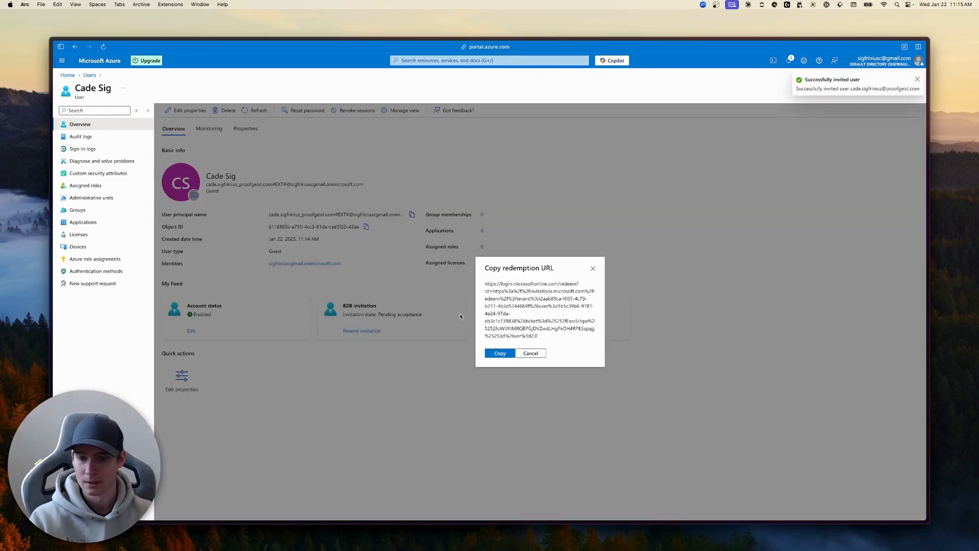
left_click(530, 353)
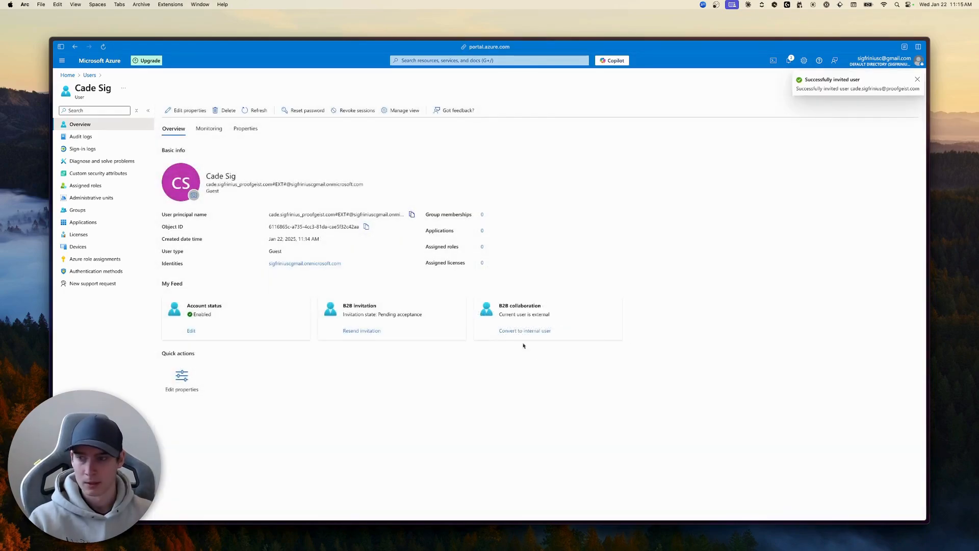
left_click(68, 75)
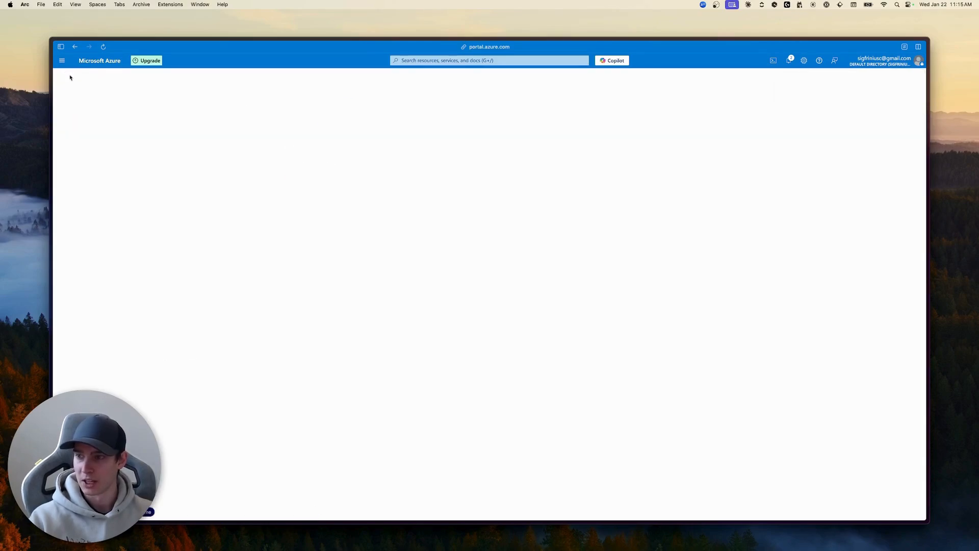
Step: Go to Default Directory's All groups list and begin a new group
left_click(342, 254)
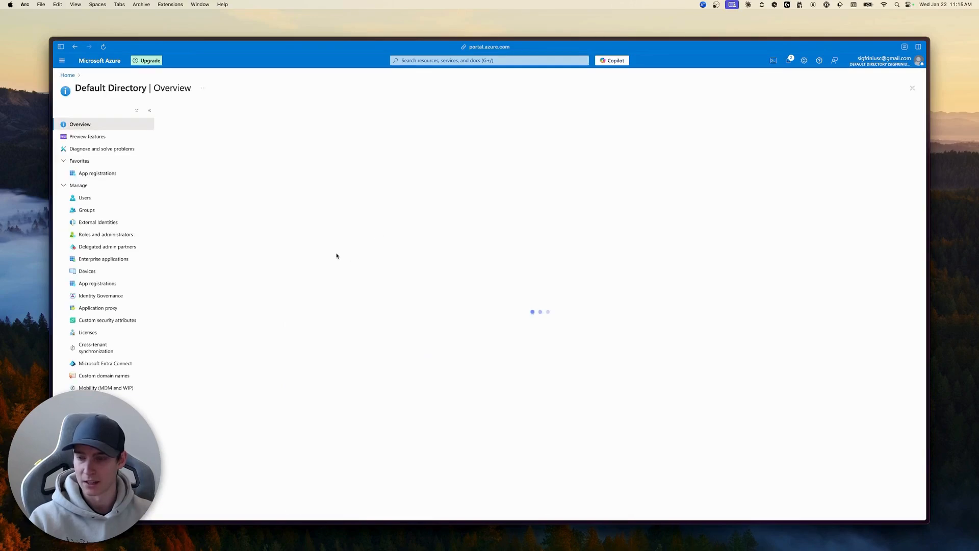
left_click(90, 211)
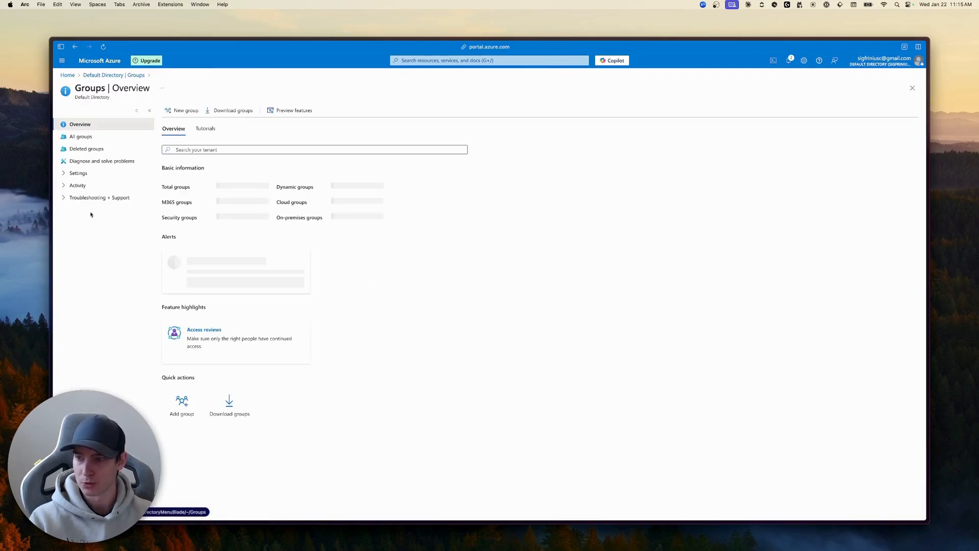
left_click(90, 141)
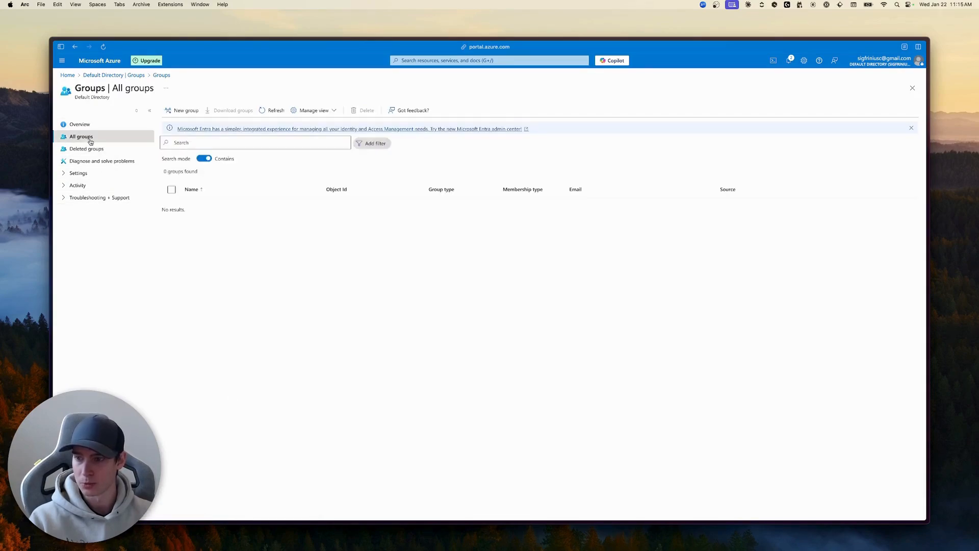
left_click(182, 111)
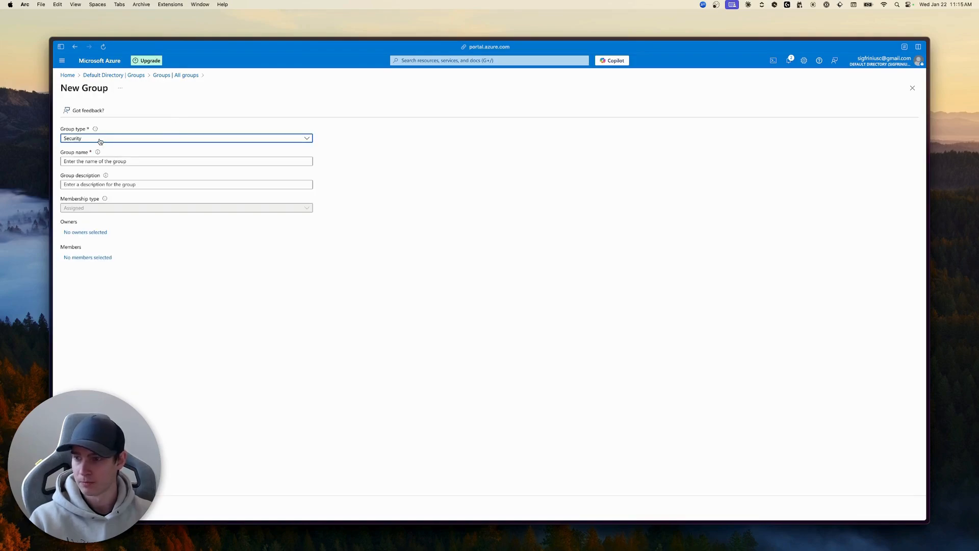
Step: Make it a Security group named 'Developers' with the description 'FileMaker Devs'
left_click(95, 139)
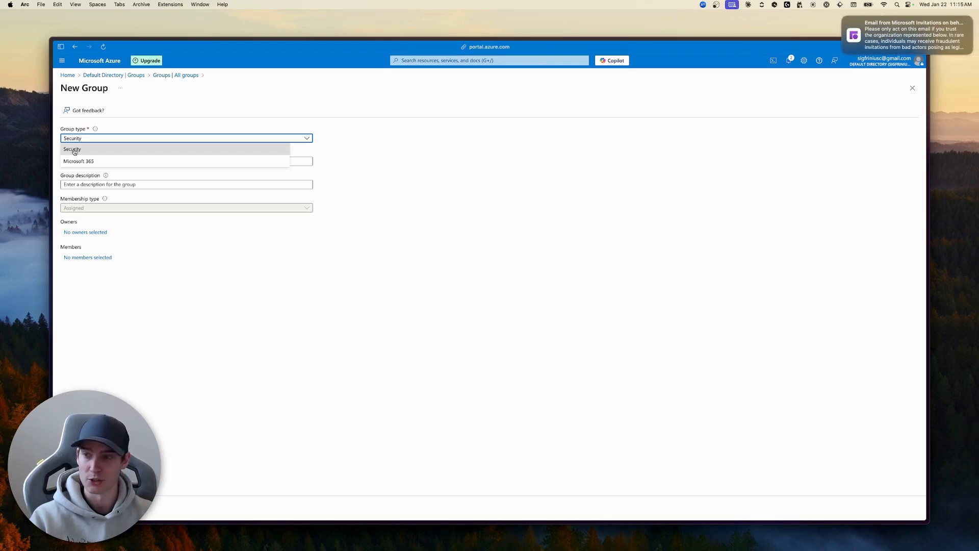
left_click(75, 151)
left_click(82, 161)
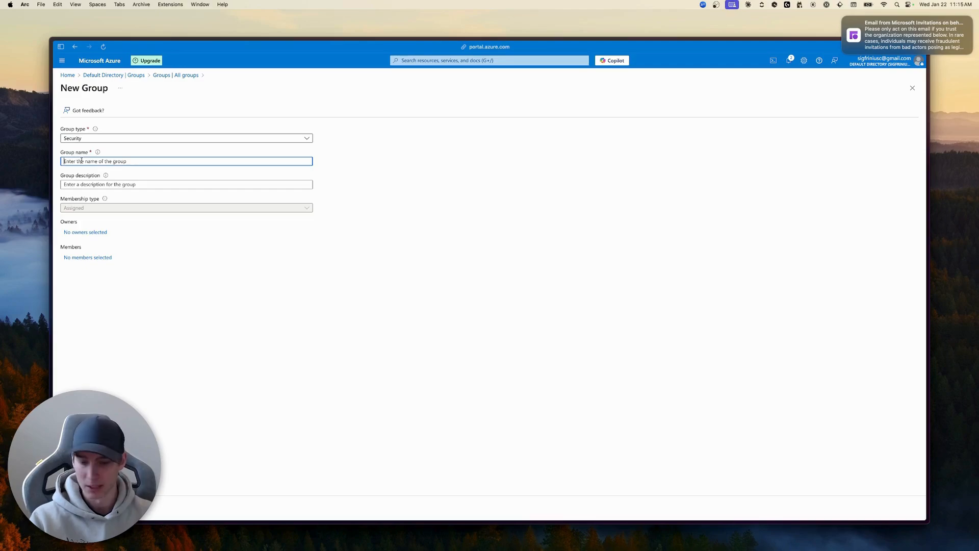
type("Developers")
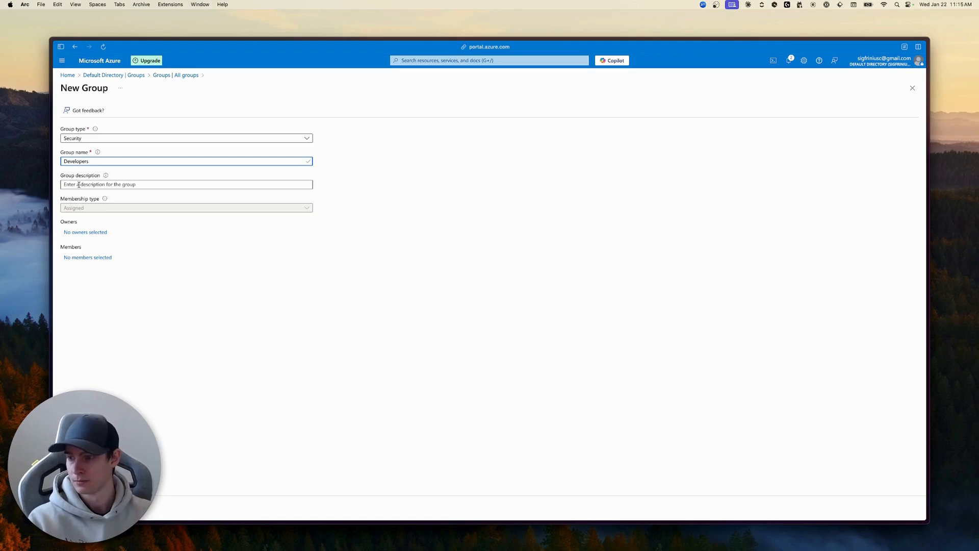
left_click(79, 185)
type("FileM")
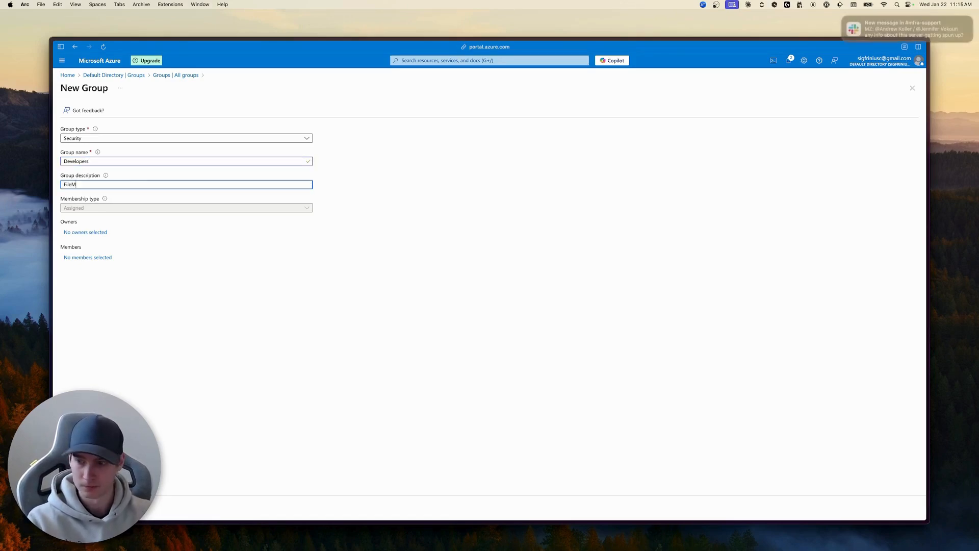
type("aker Docs")
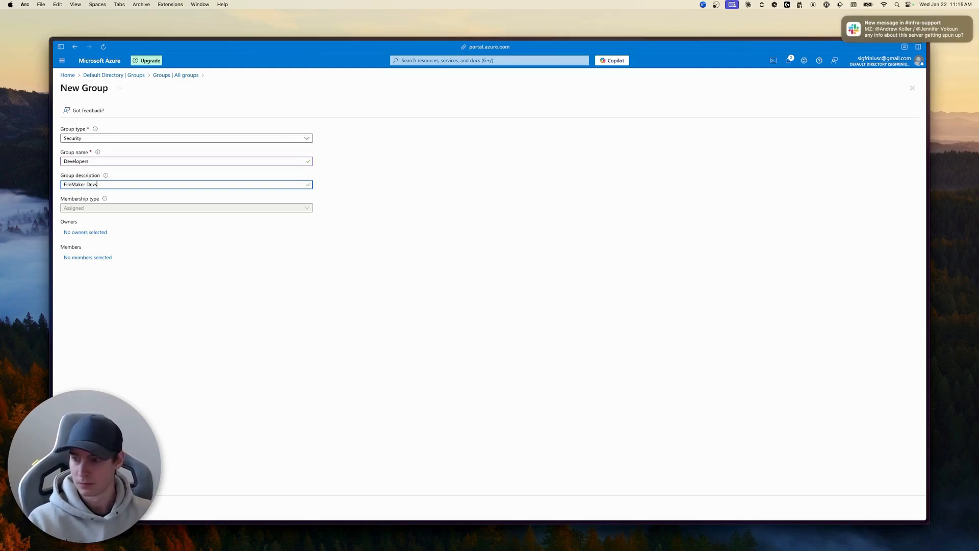
left_click(101, 233)
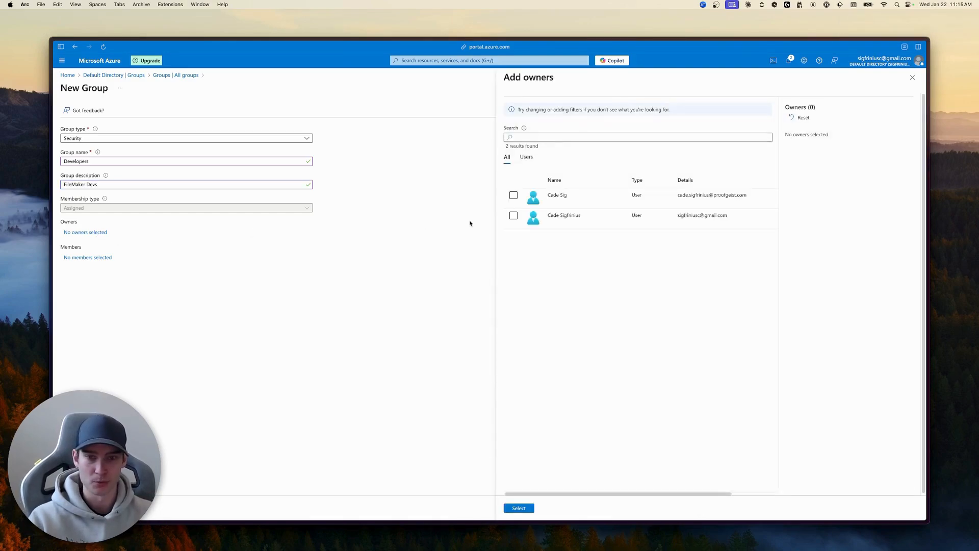
Step: Assign the admin account as owner and the guest user as member, create the group, and refresh Groups
left_click(513, 215)
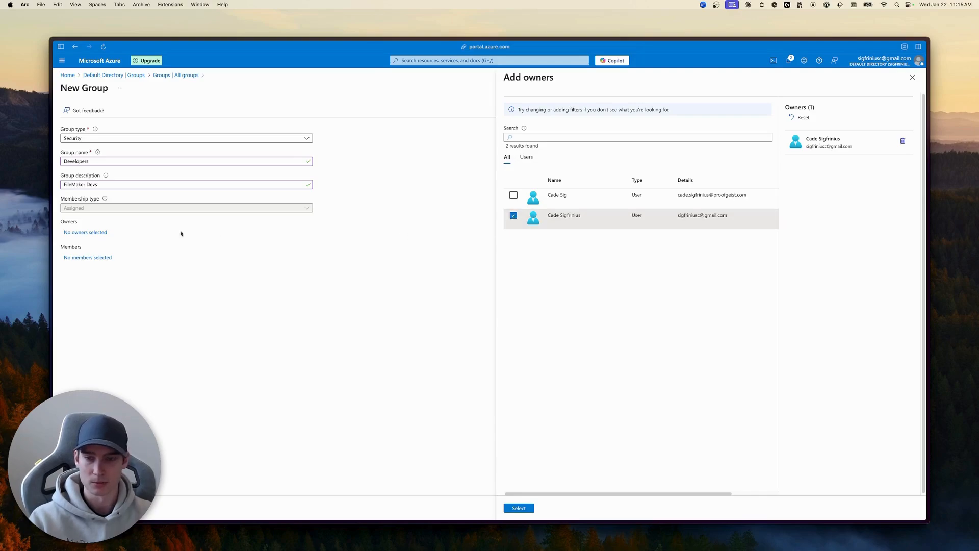
left_click(522, 509)
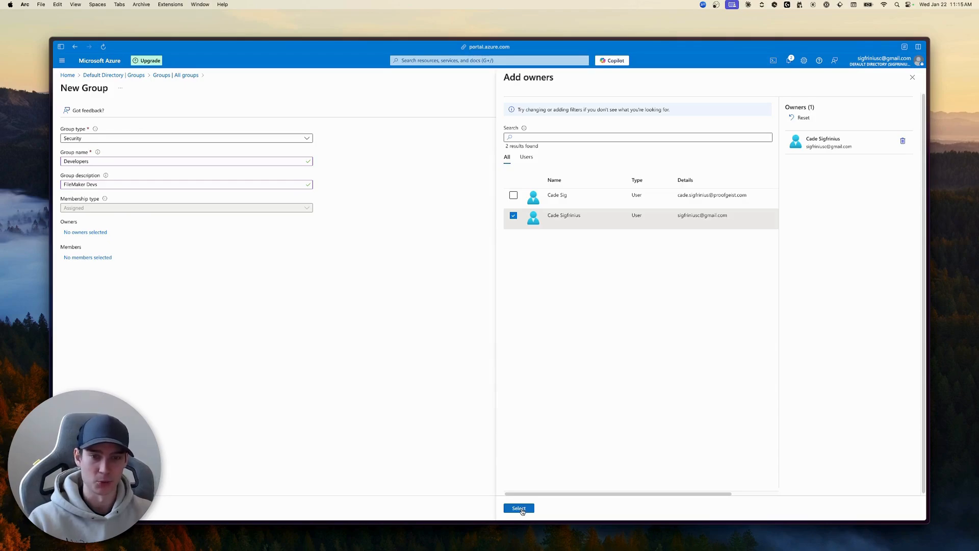
left_click(88, 257)
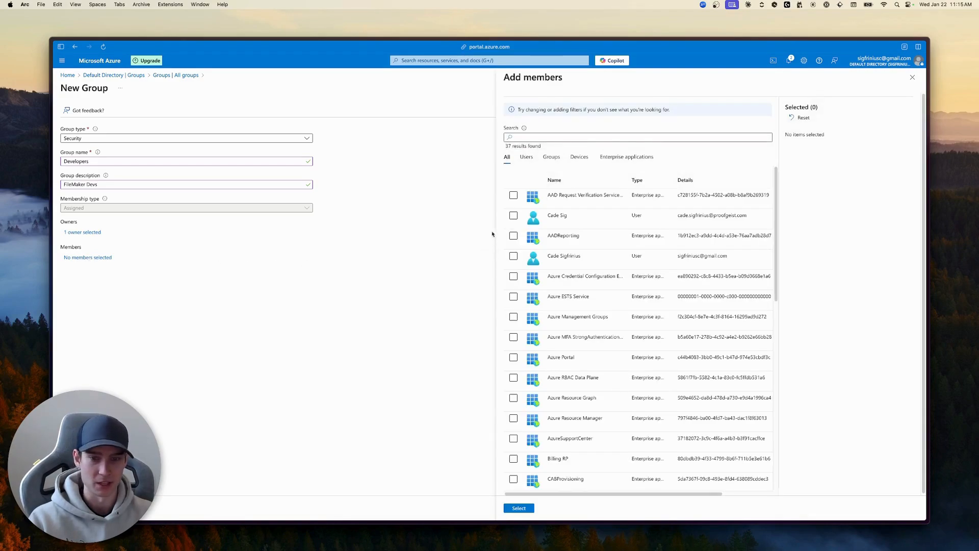
left_click(513, 215)
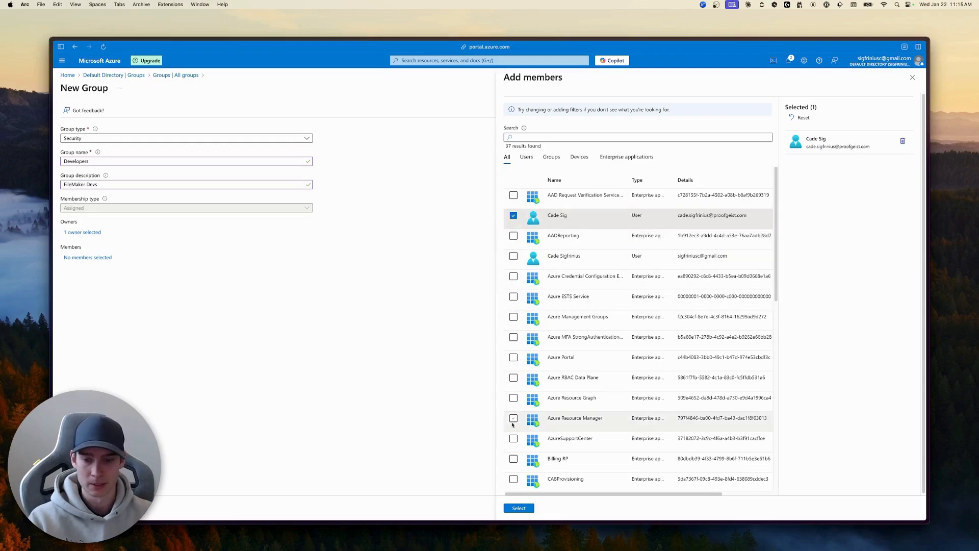
left_click(519, 509)
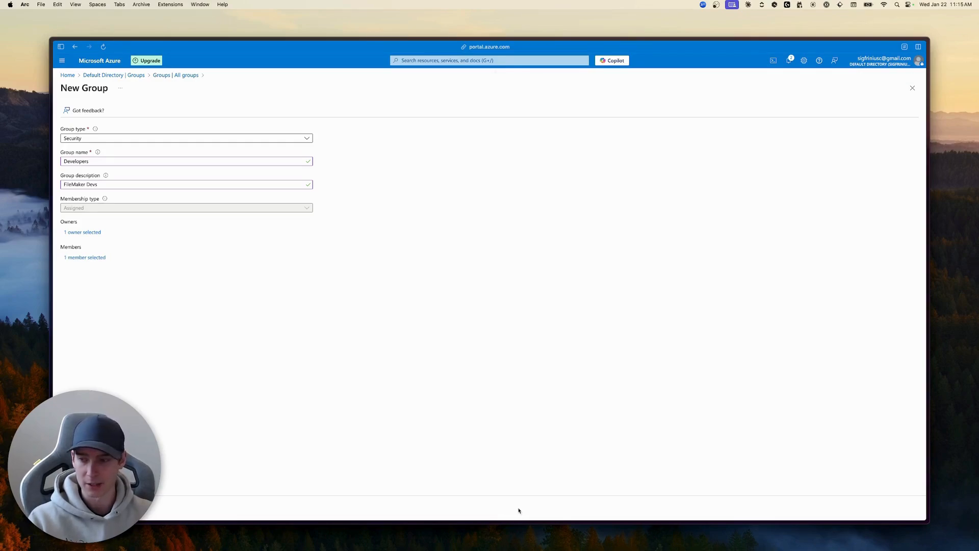
left_click(77, 508)
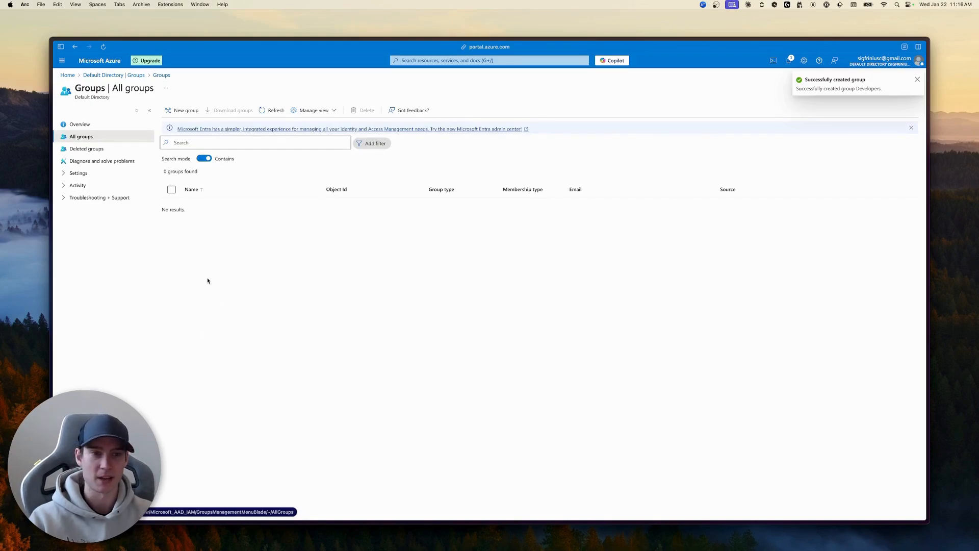
left_click(103, 46)
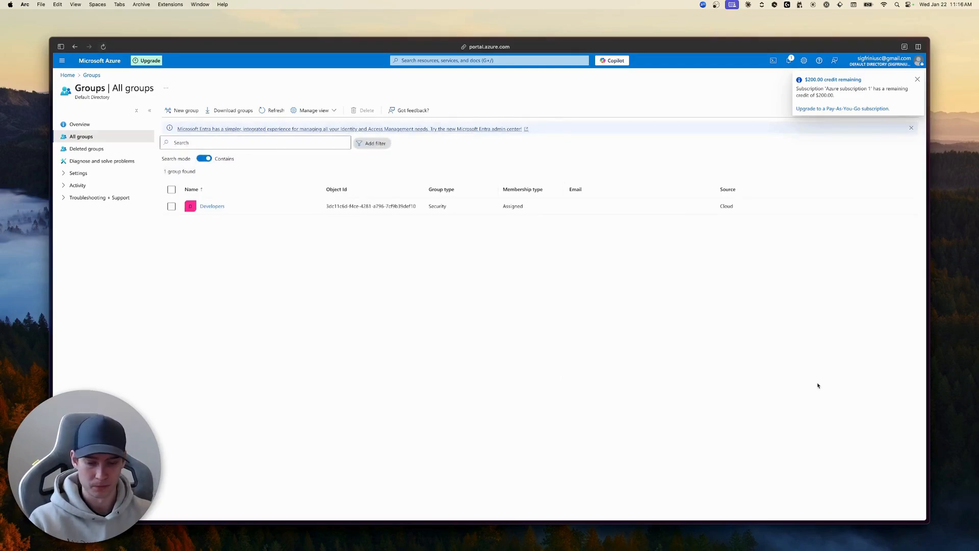
Step: Bring the Microsoft sign-in window to the centre and have a sign-in code emailed to the guest
mouse_move(696, 550)
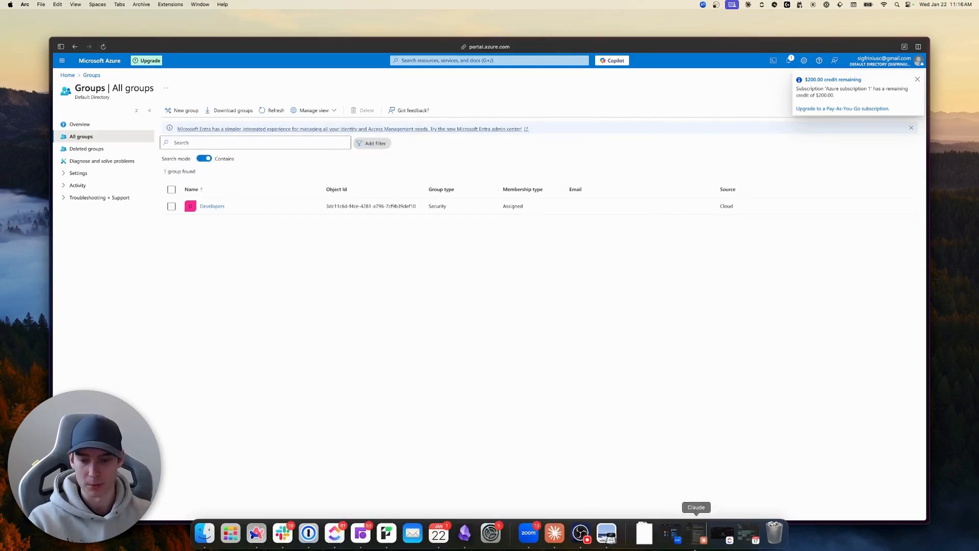
left_click(352, 540)
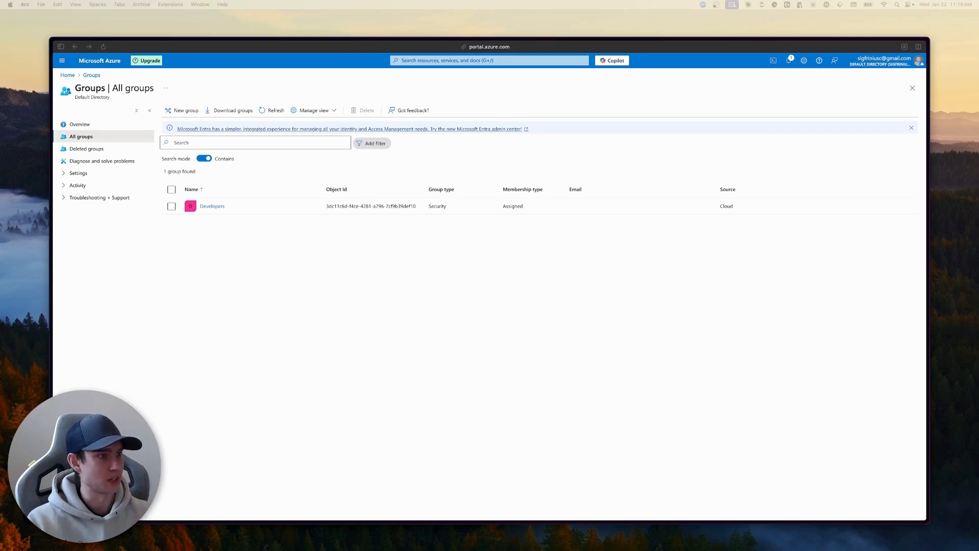
left_click_drag(978, 23, 347, 39)
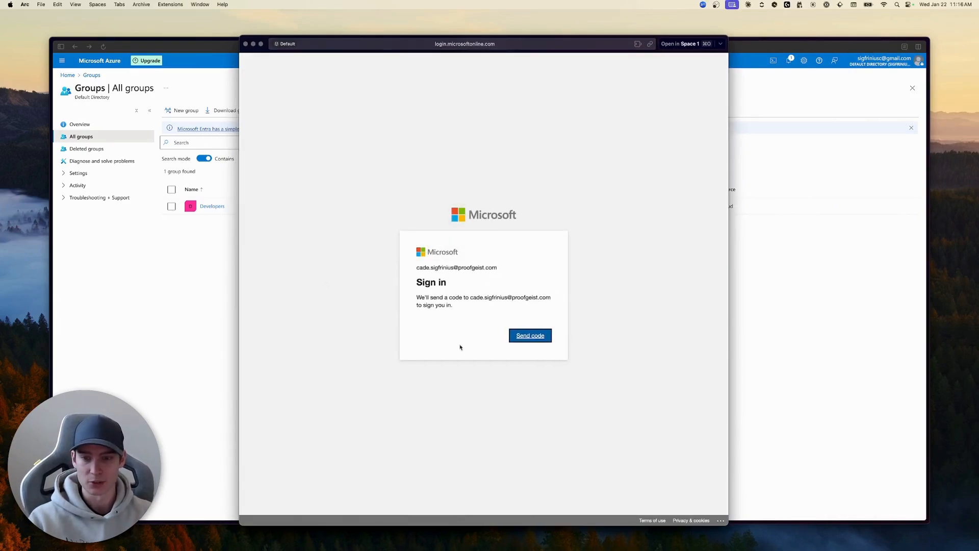
left_click(527, 338)
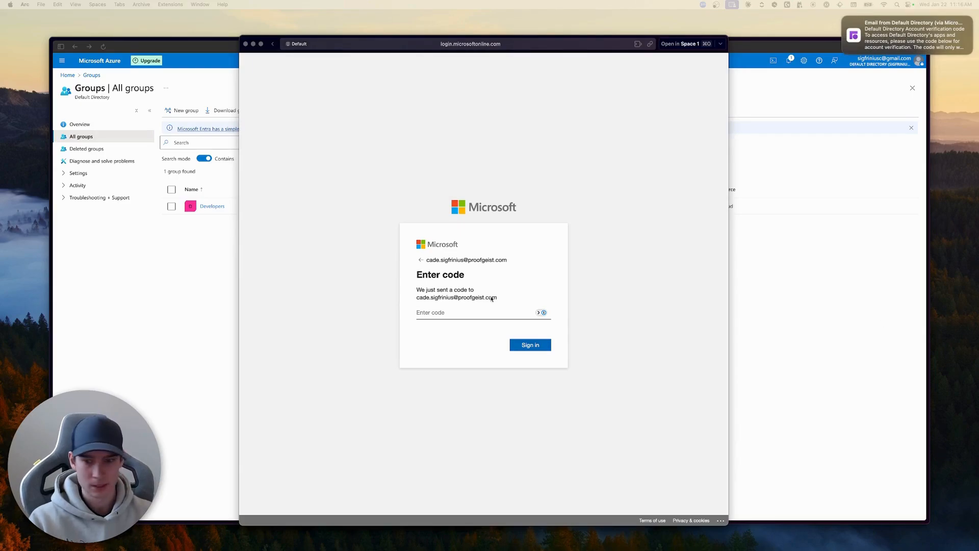
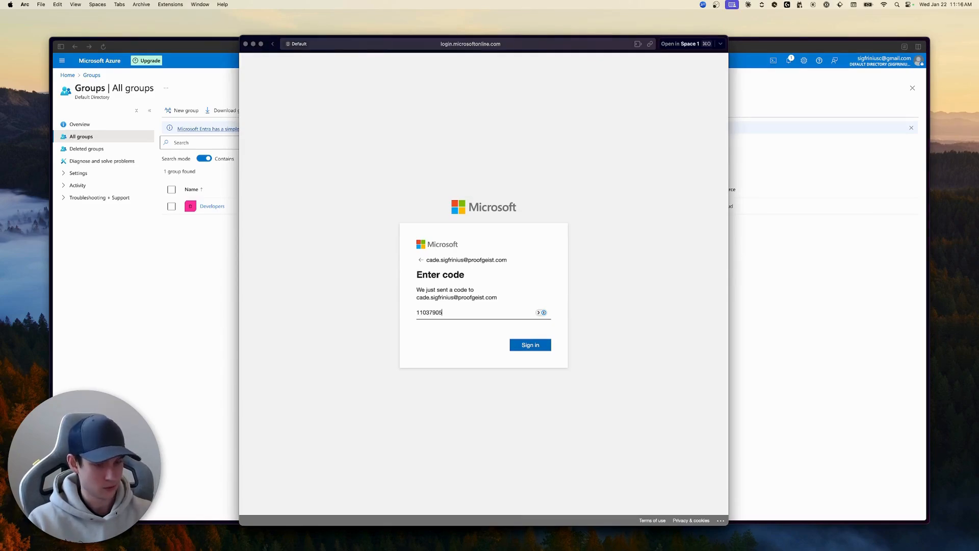
Step: Sign in with the emailed verification code, accept the permissions as the guest, then close the window
left_click(532, 347)
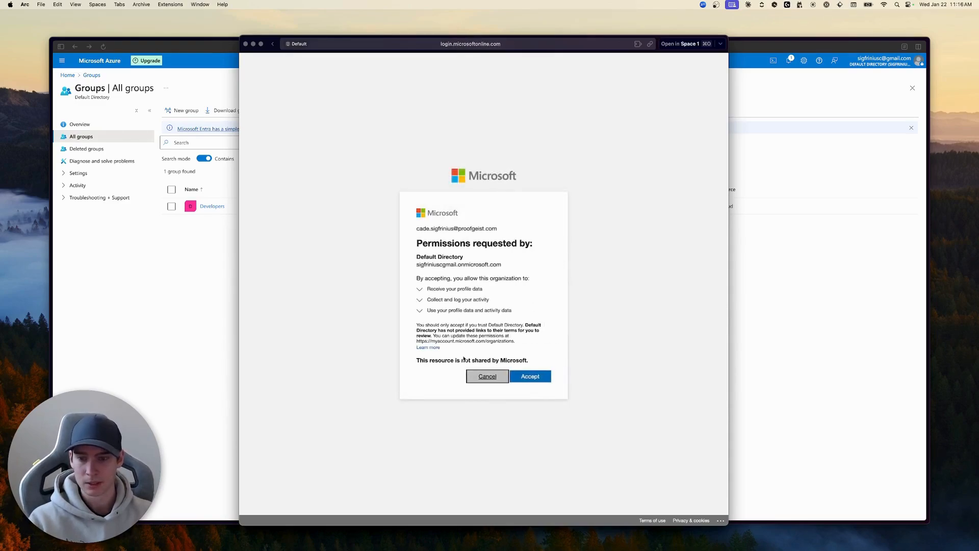
left_click(535, 380)
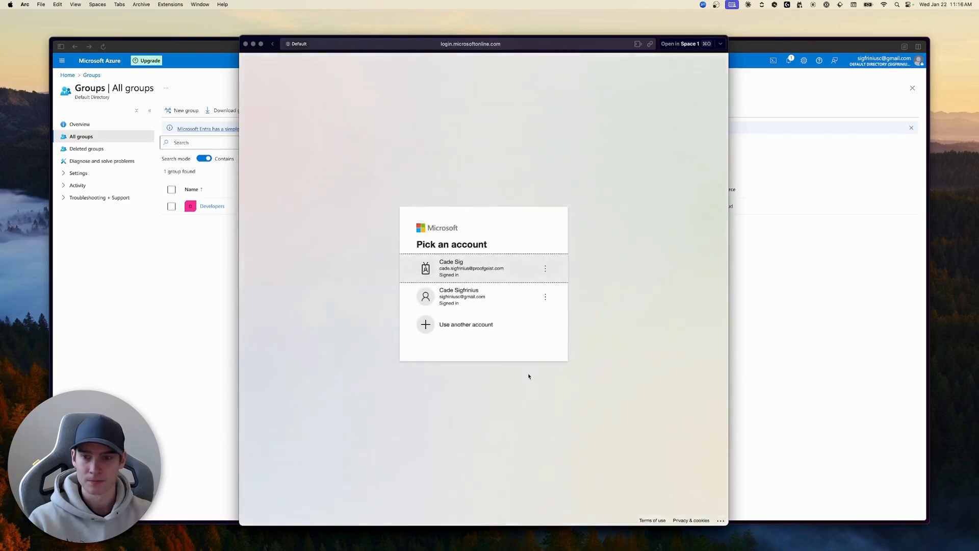
left_click(465, 271)
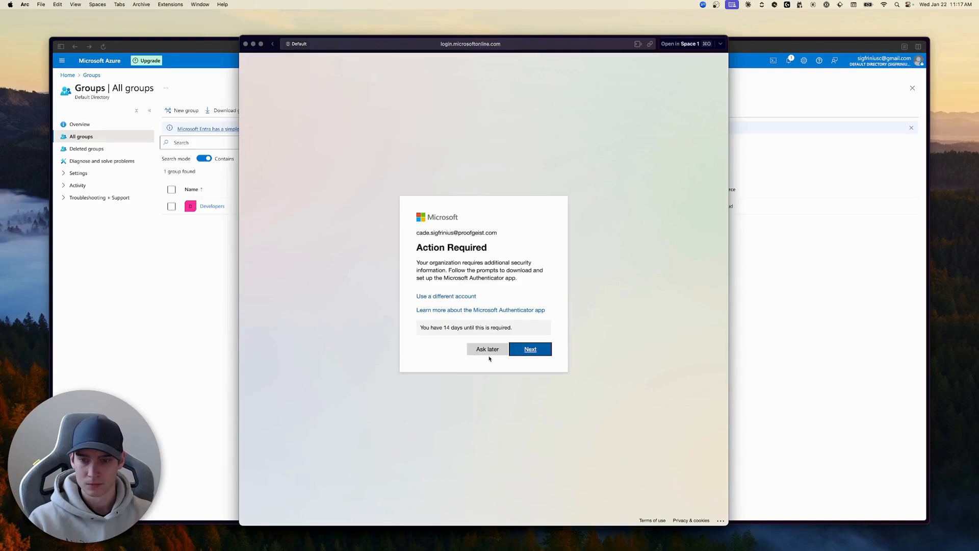
left_click(531, 350)
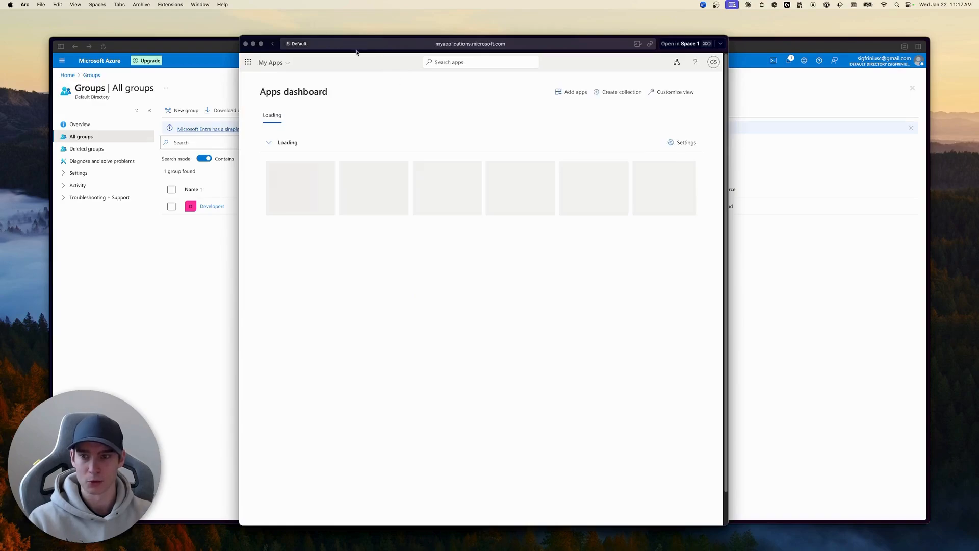
left_click(246, 45)
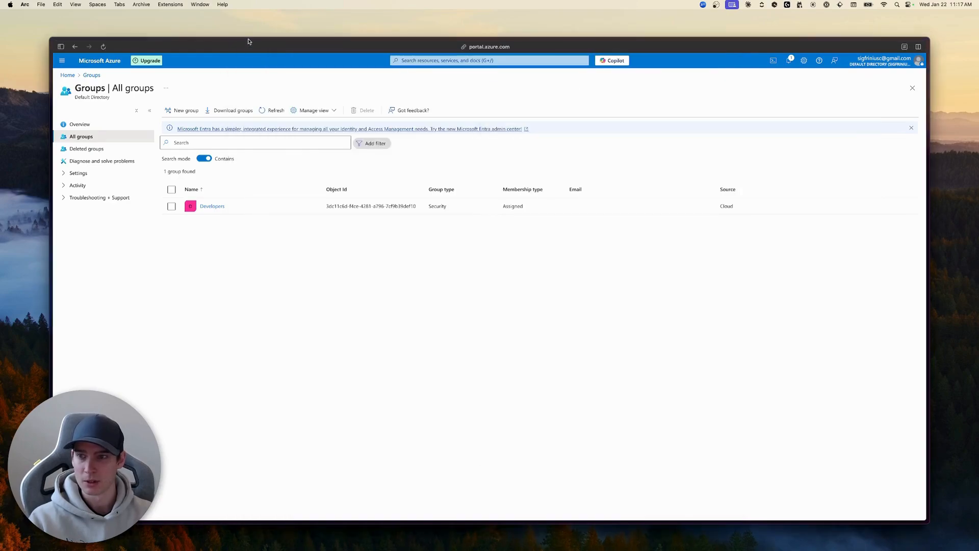